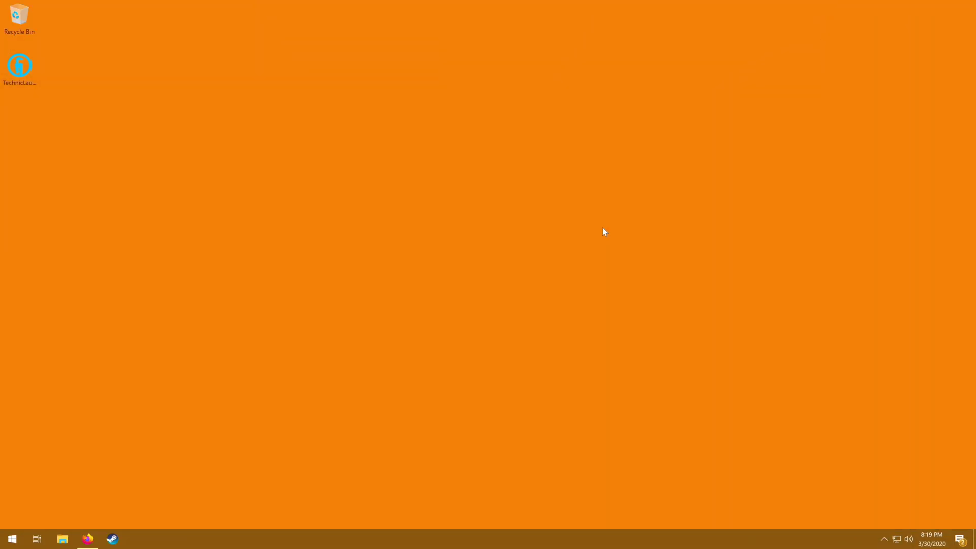
Step: Download the Twitch App for Windows from twitch.tv/downloads in the browser and save TwitchSetup.exe
click(88, 540)
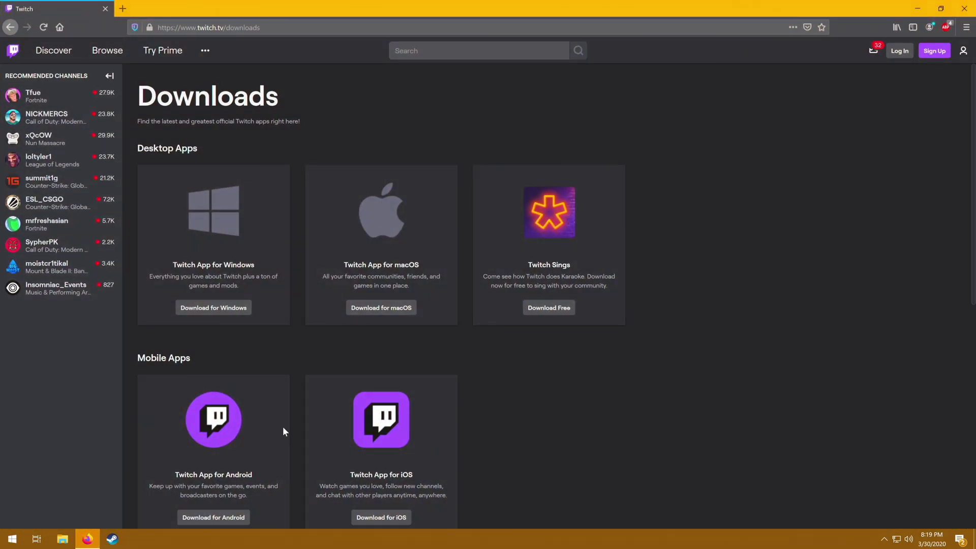
drag(199, 27, 269, 23)
click(302, 141)
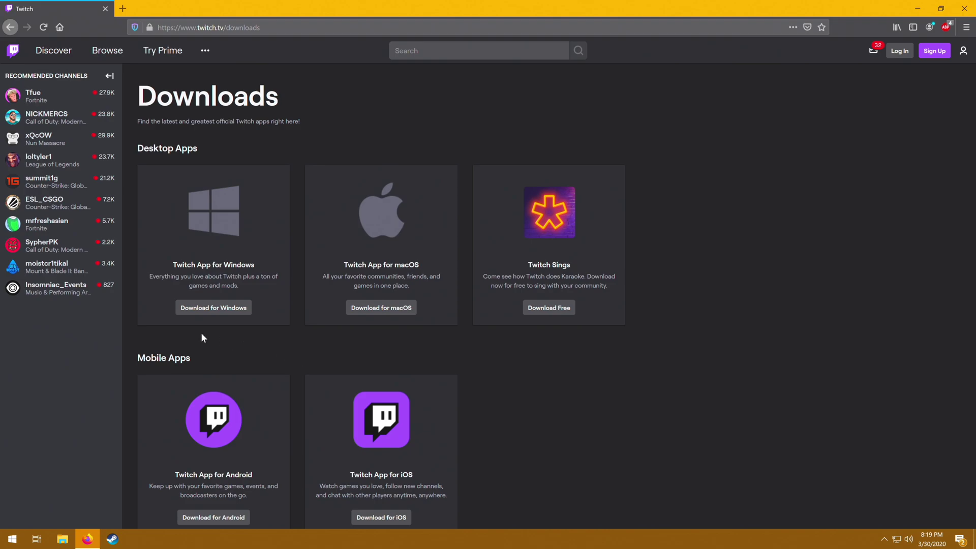
click(219, 313)
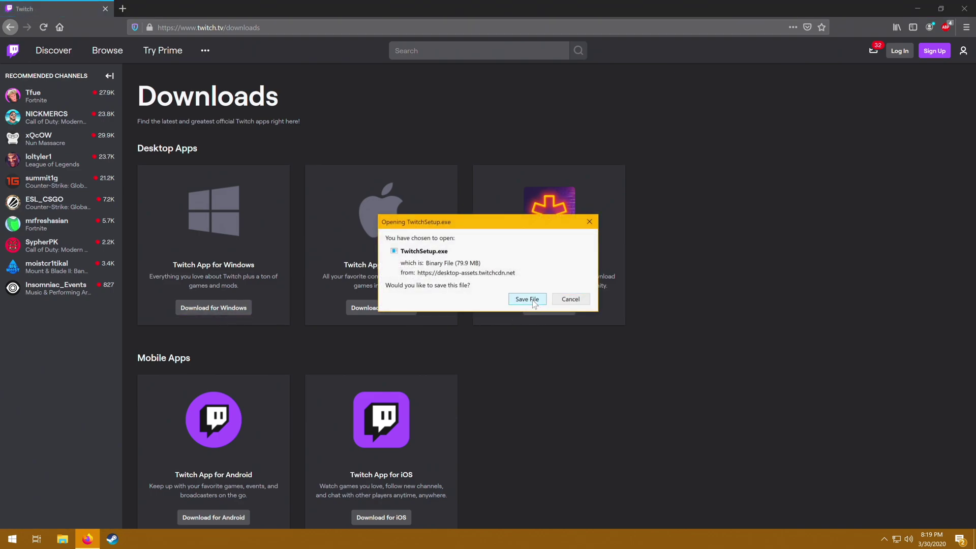
click(532, 299)
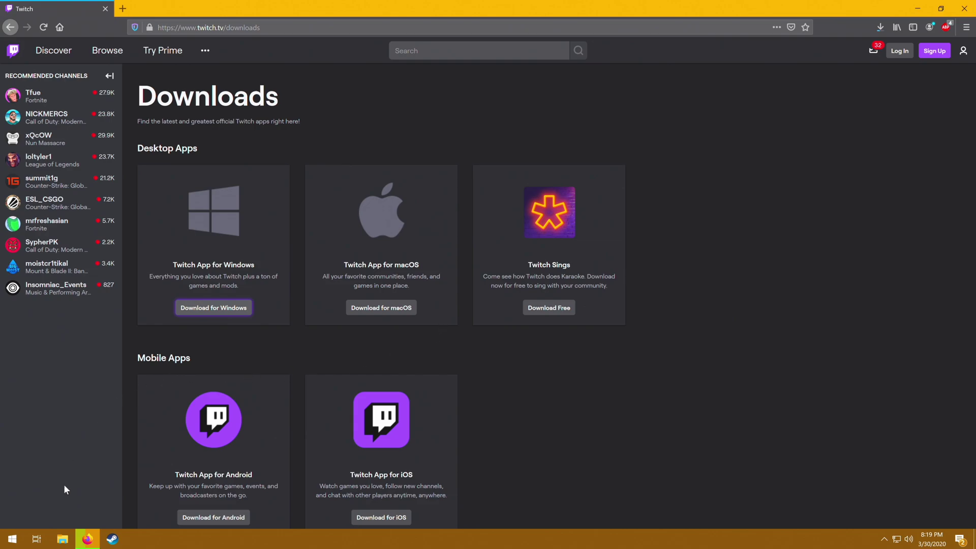
Step: Check the Downloads folder for the TwitchSetup file and close the folder window
click(68, 540)
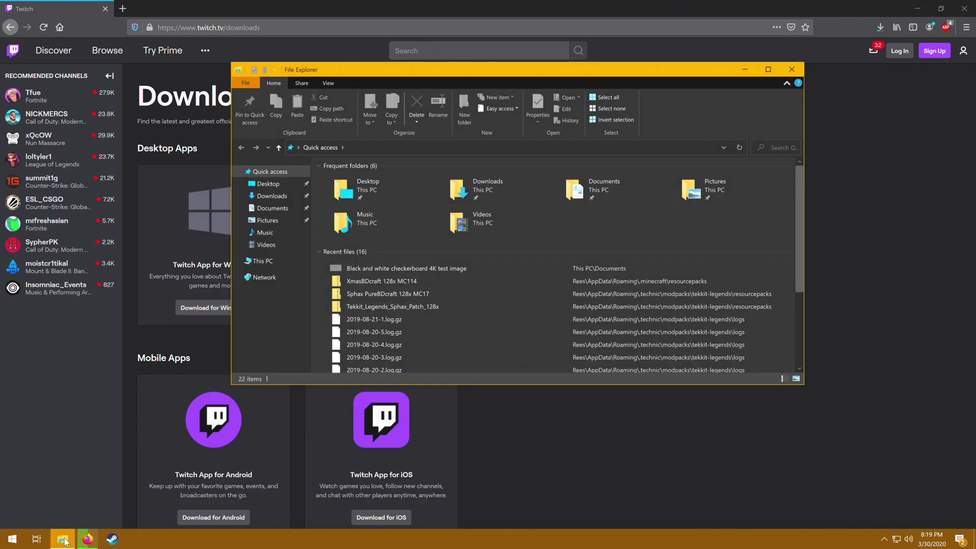
click(283, 197)
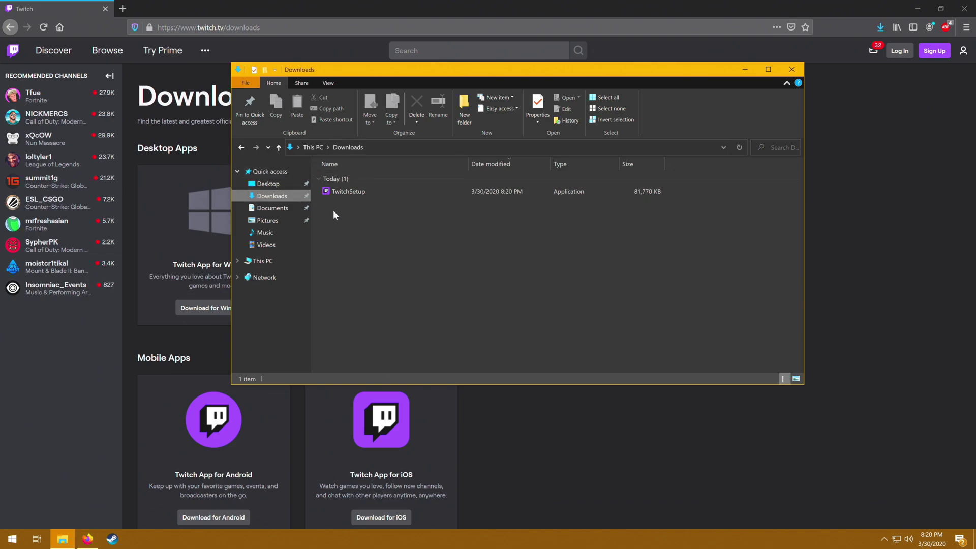
click(791, 71)
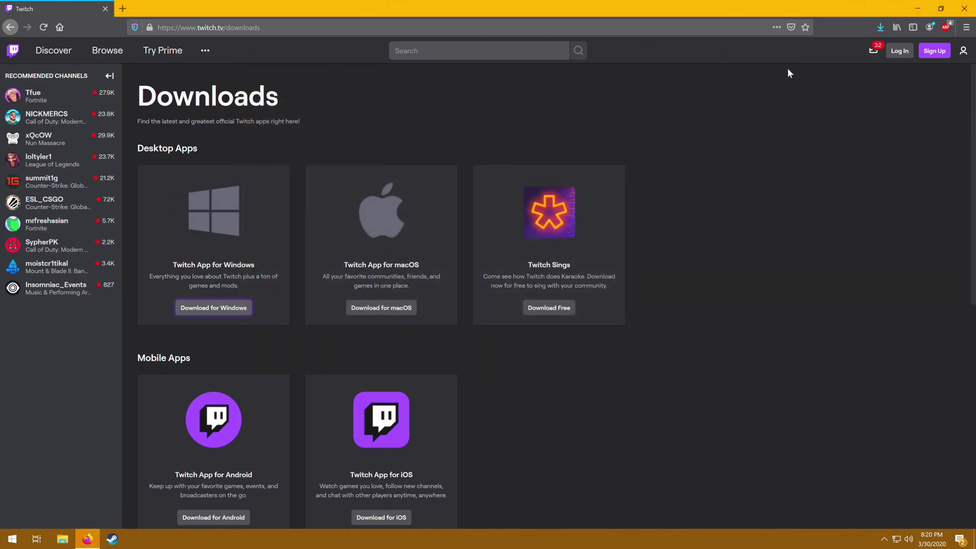
Step: Show the downloaded TwitchSetup.exe in its containing folder and close the browser
click(881, 27)
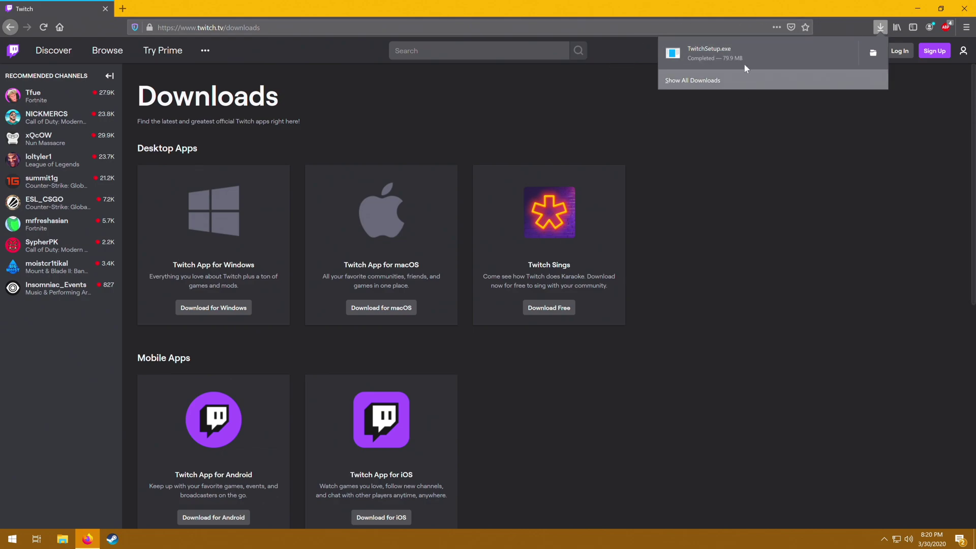
click(864, 50)
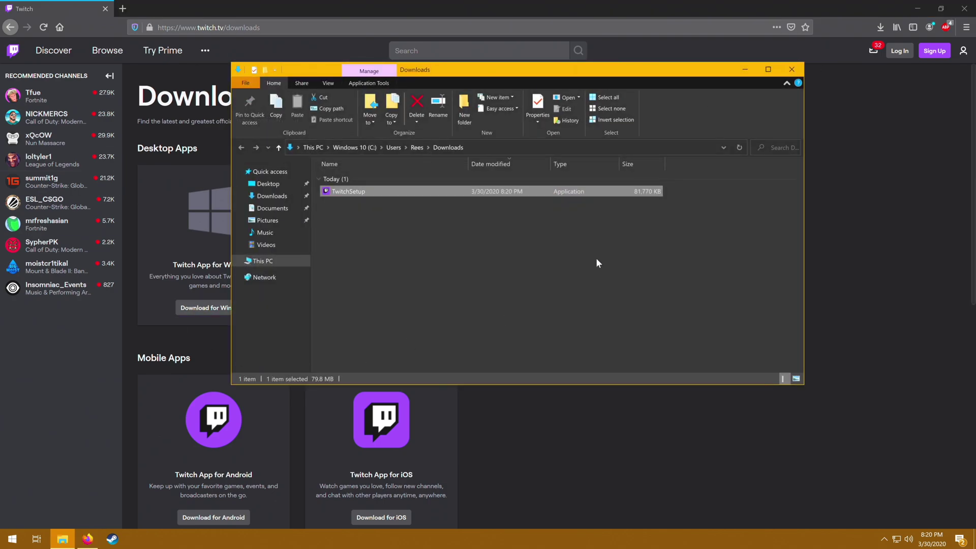
click(964, 8)
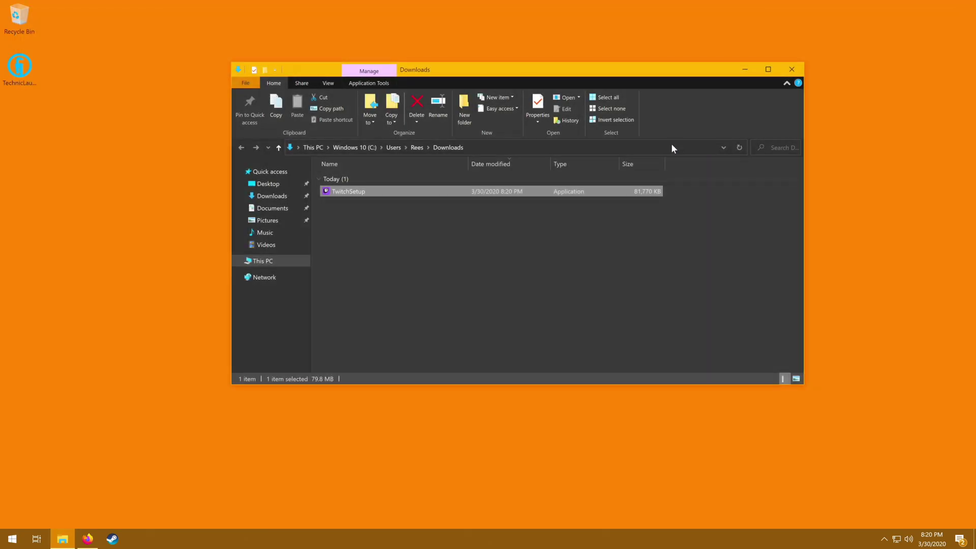
Step: Run TwitchSetup with the standard installation and close the Downloads folder window
double_click(356, 192)
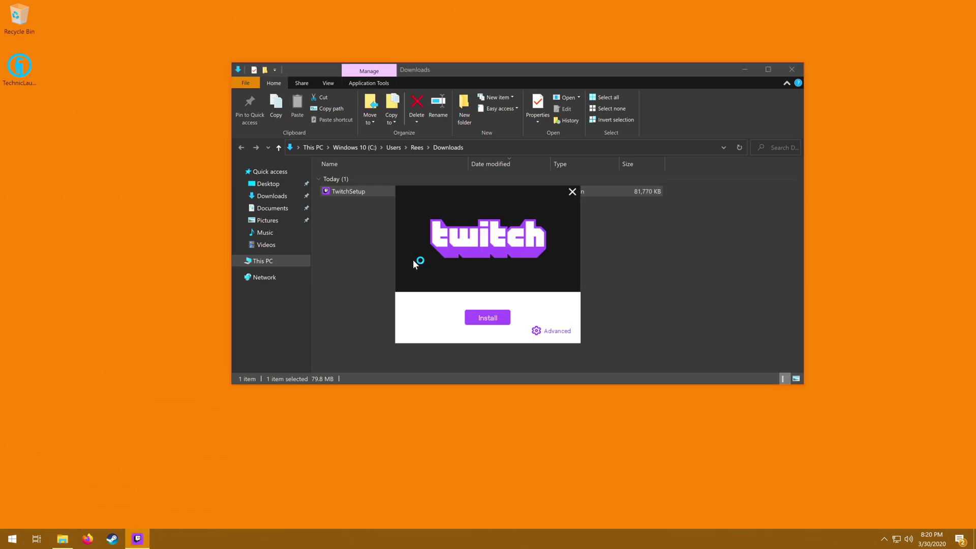
click(504, 322)
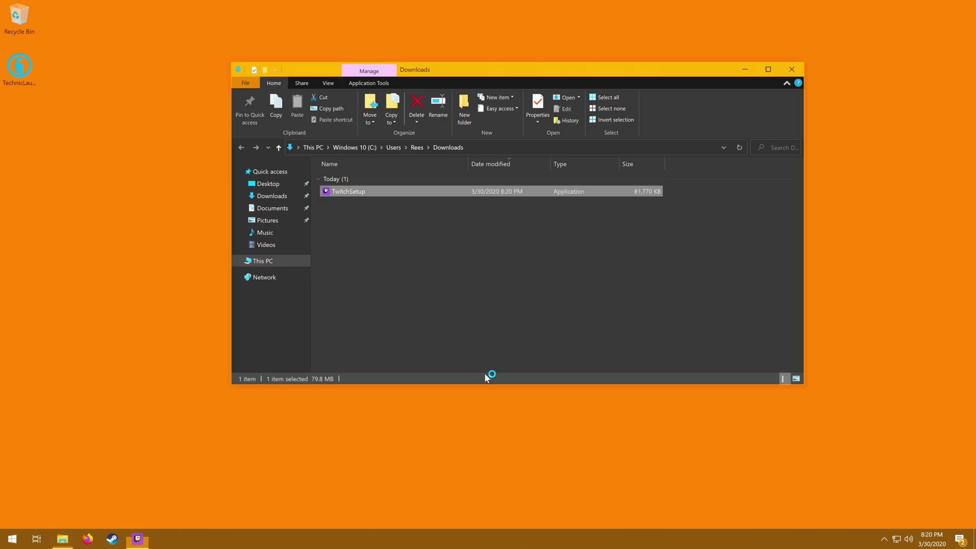
click(791, 69)
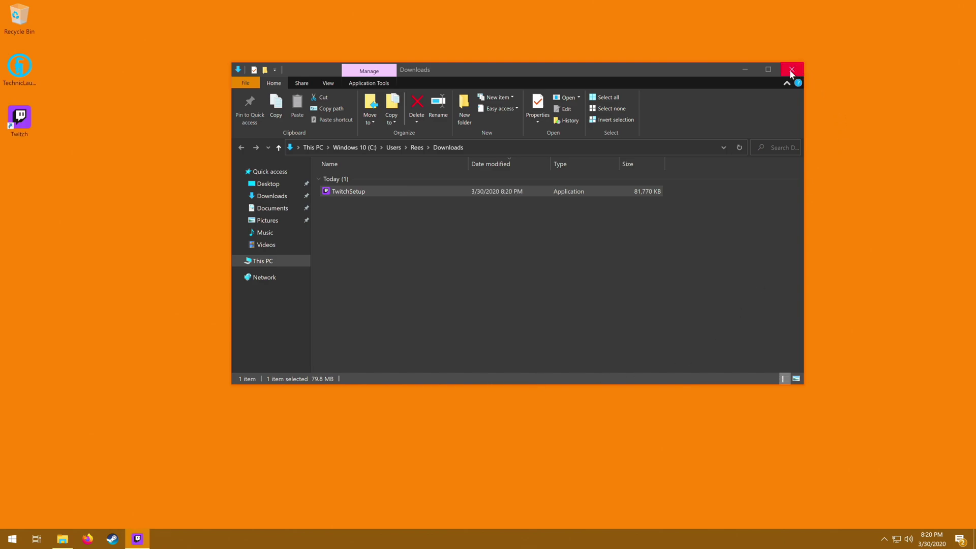
Step: Open the Twitch desktop app and log in with the account's username and password
click(19, 124)
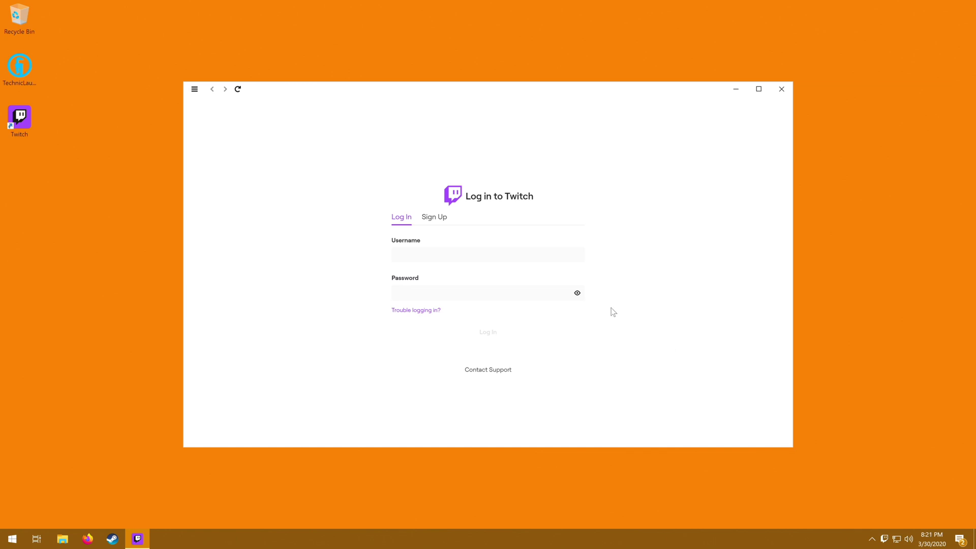
click(439, 259)
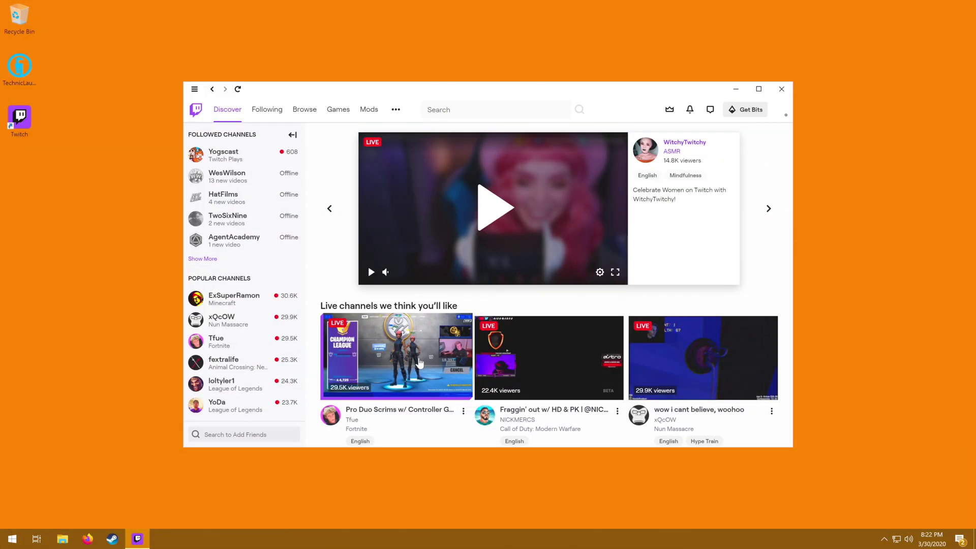
Step: Open Minecraft among the moddable games and install its required components
click(370, 110)
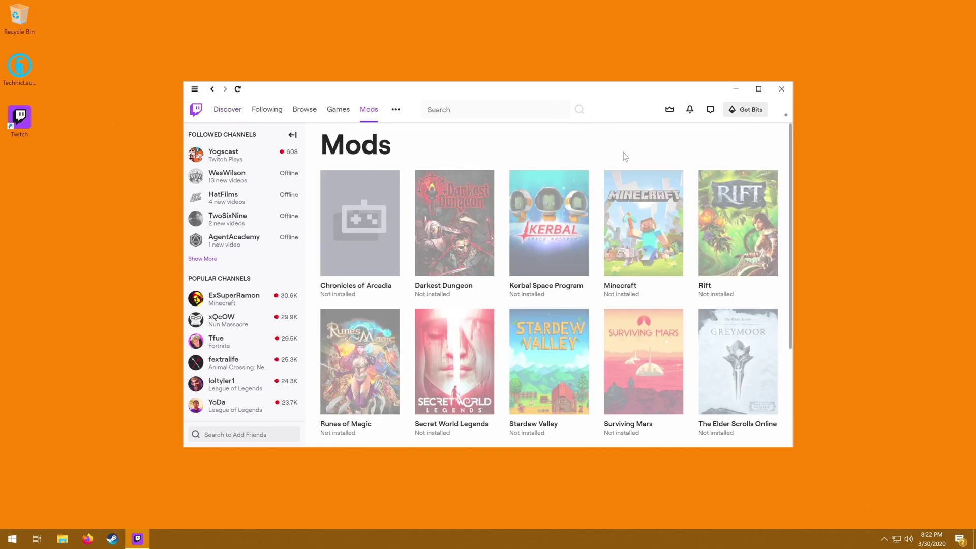
click(638, 212)
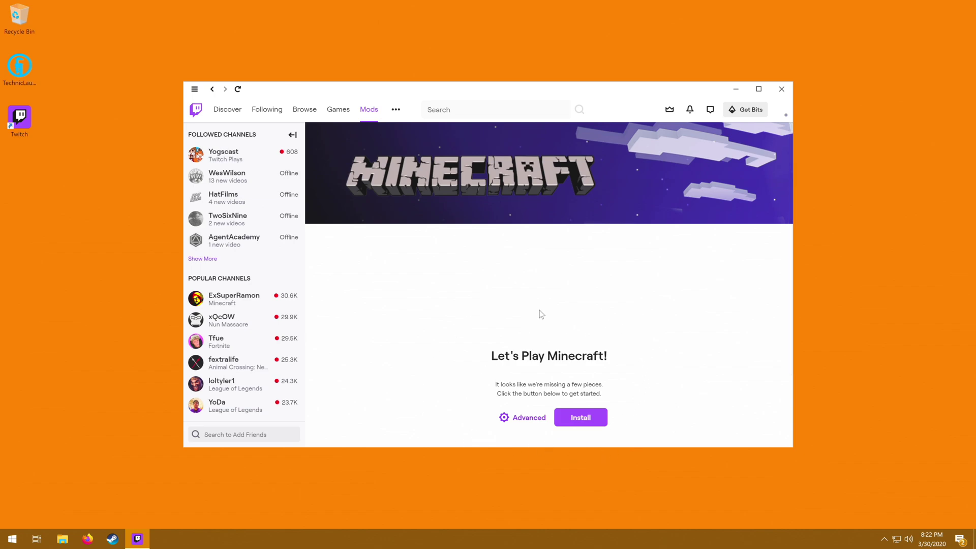
click(604, 422)
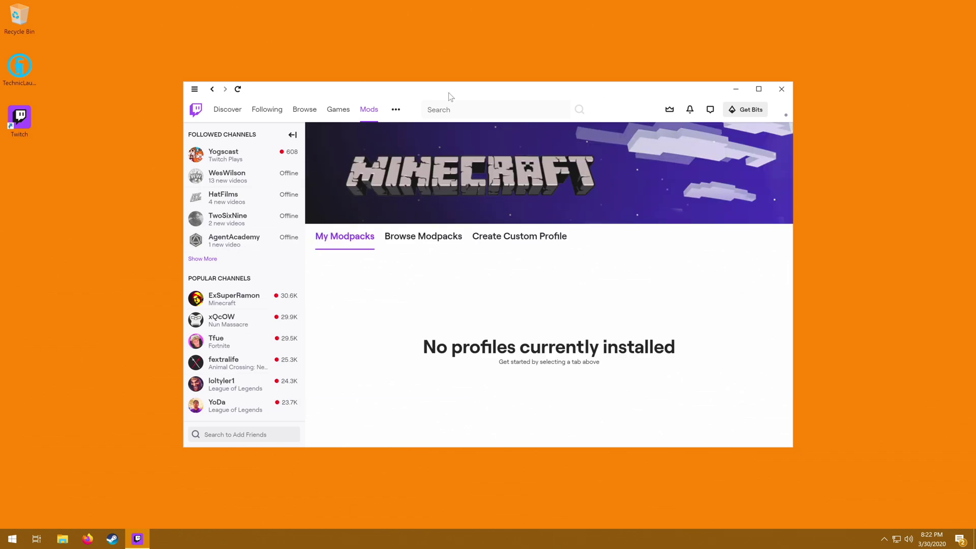
Step: Browse the featured Minecraft modpacks down to Roguelike Adventures and Dungeons
click(416, 236)
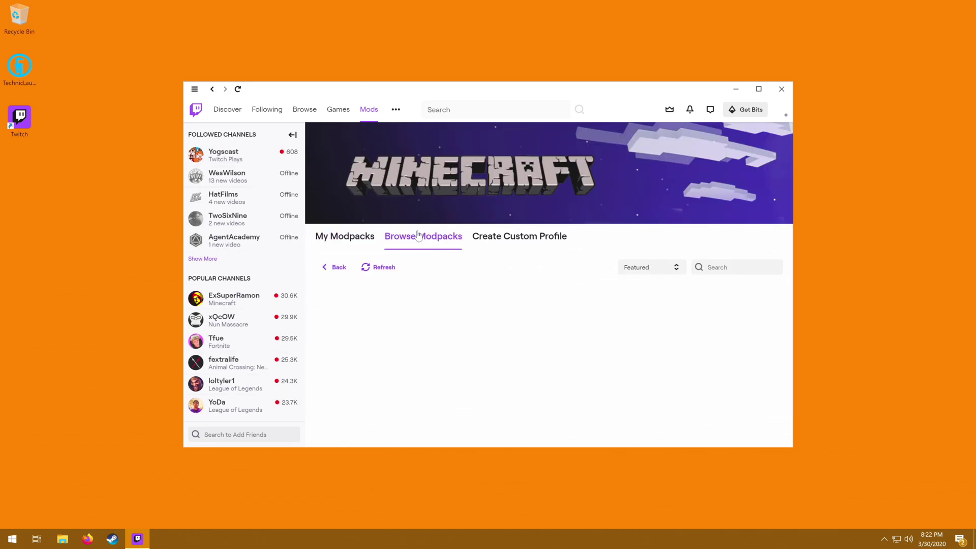
scroll(442, 342, down, 3)
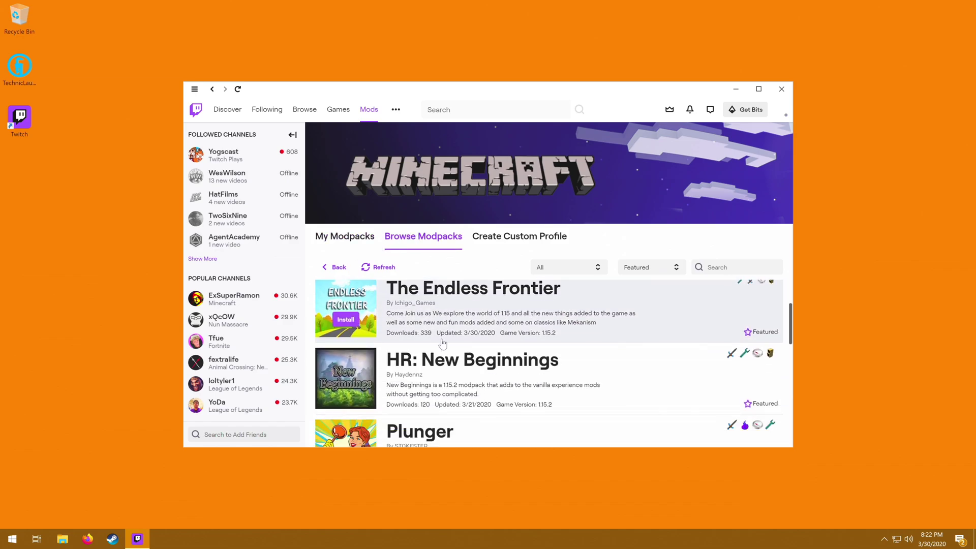
scroll(443, 342, down, 6)
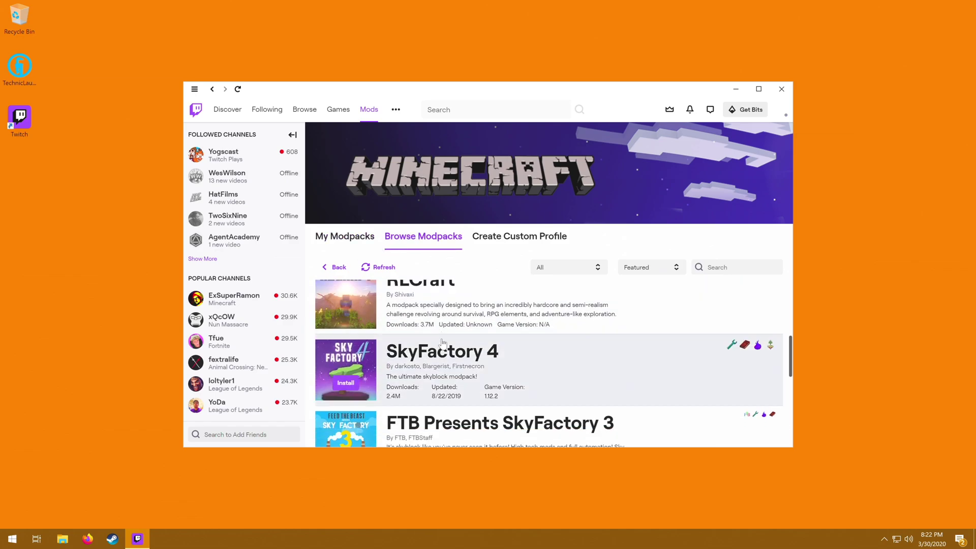
scroll(443, 346, down, 2)
scroll(442, 346, up, 2)
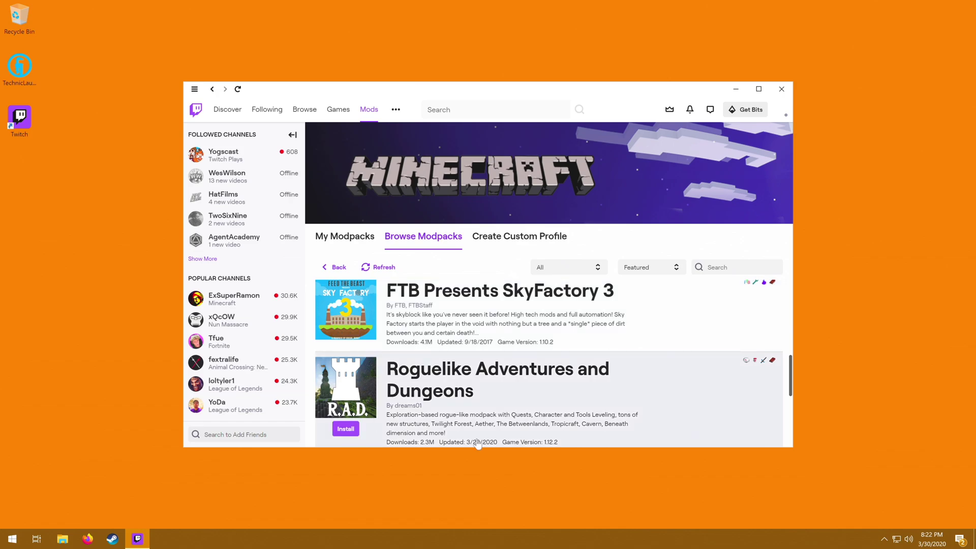
Step: Search the modpacks for "Roguelike adventures" and install Roguelike Adventures and Dungeons
click(746, 268)
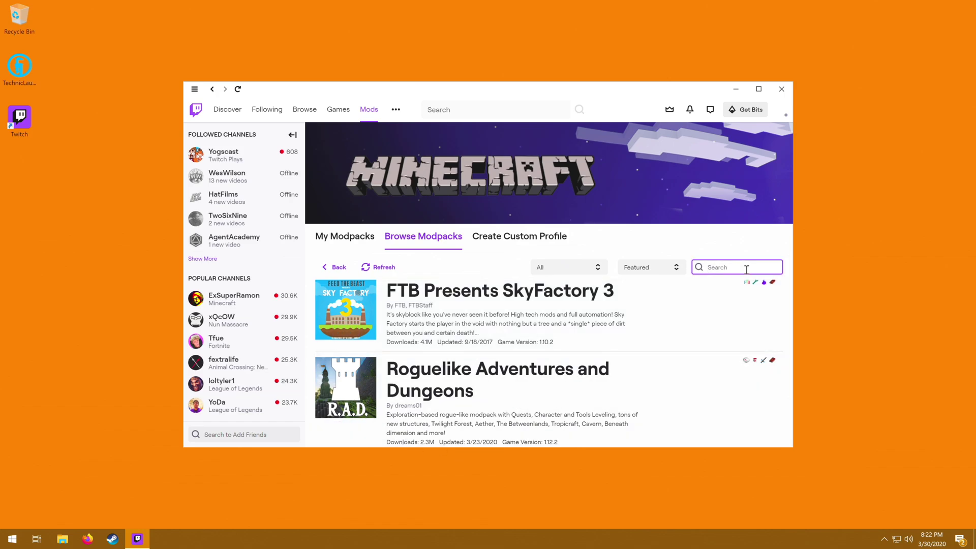
text(RA)
key(BackSpace)
key(BackSpace)
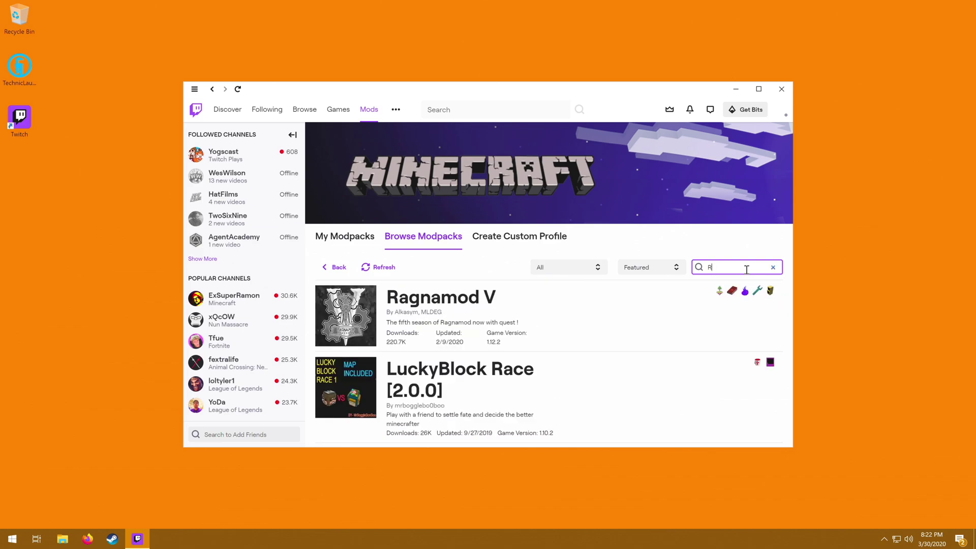
text(.A.D)
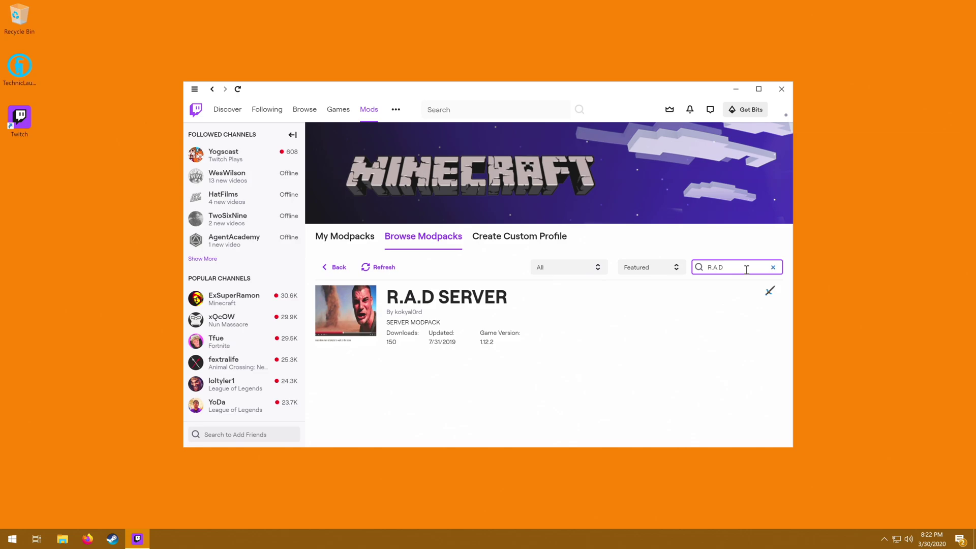
text(o)
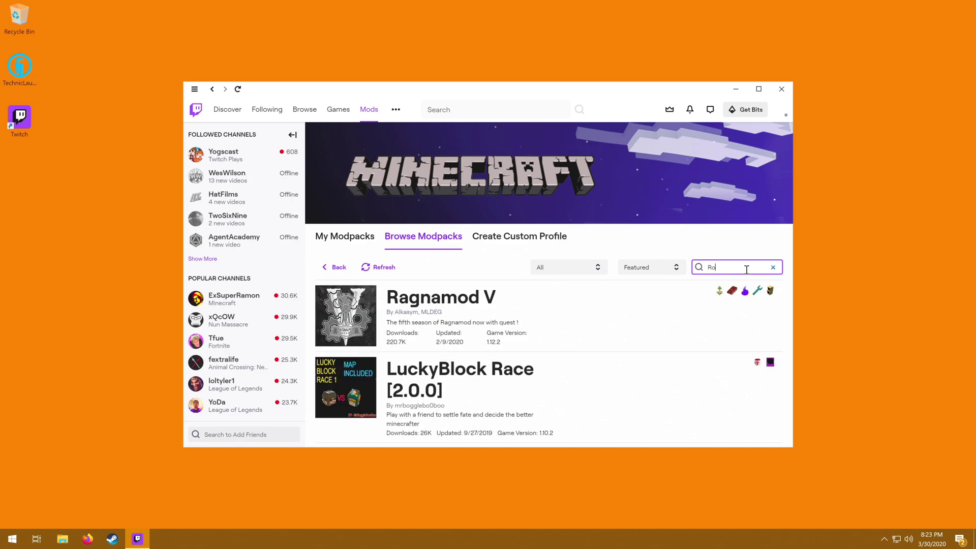
text(gyu)
text(uelike adventures)
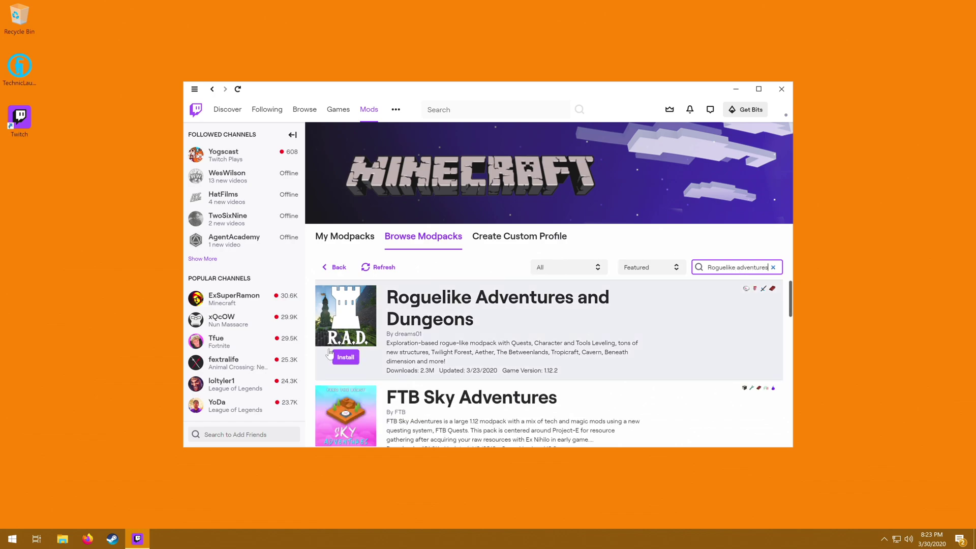
click(346, 357)
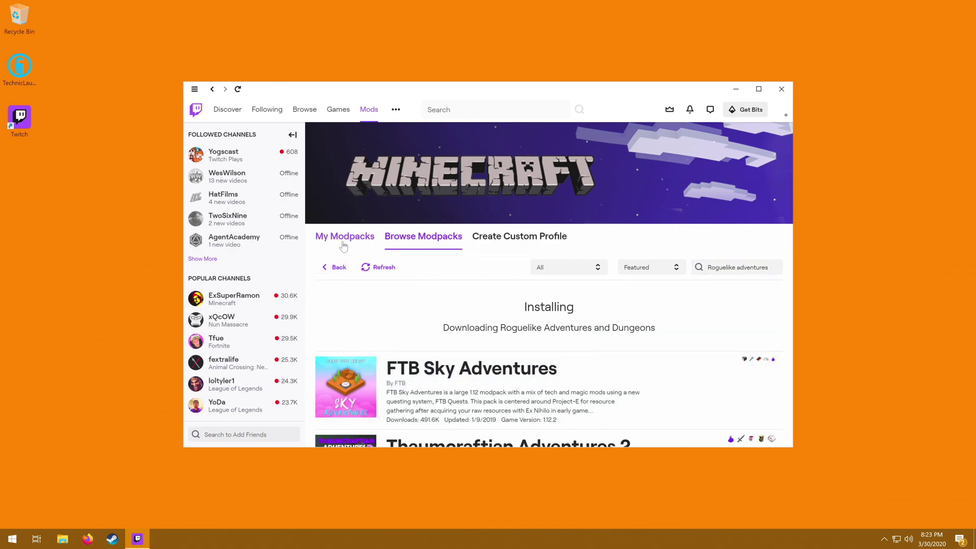
Step: Check the modpack's installation among the installed modpacks and search the available modpacks for "rog"
click(343, 246)
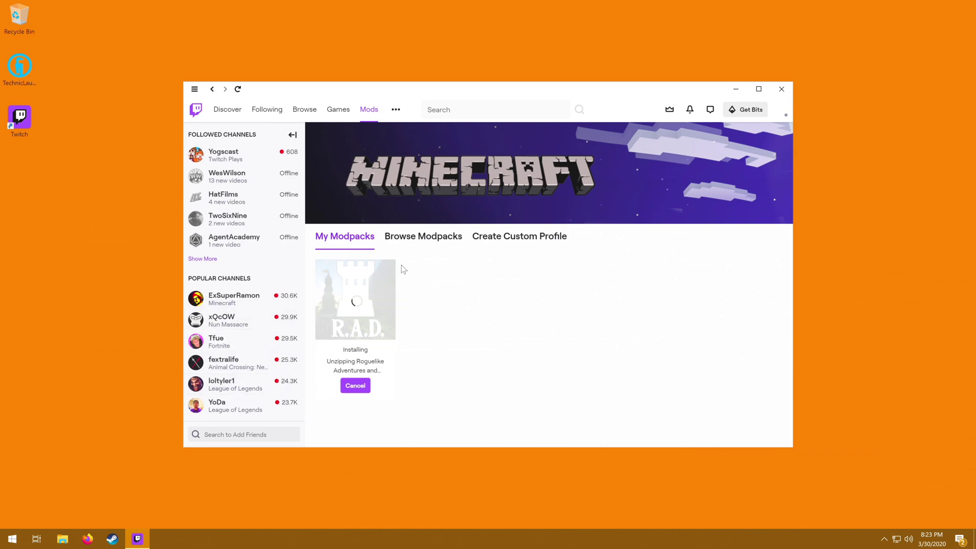
click(447, 243)
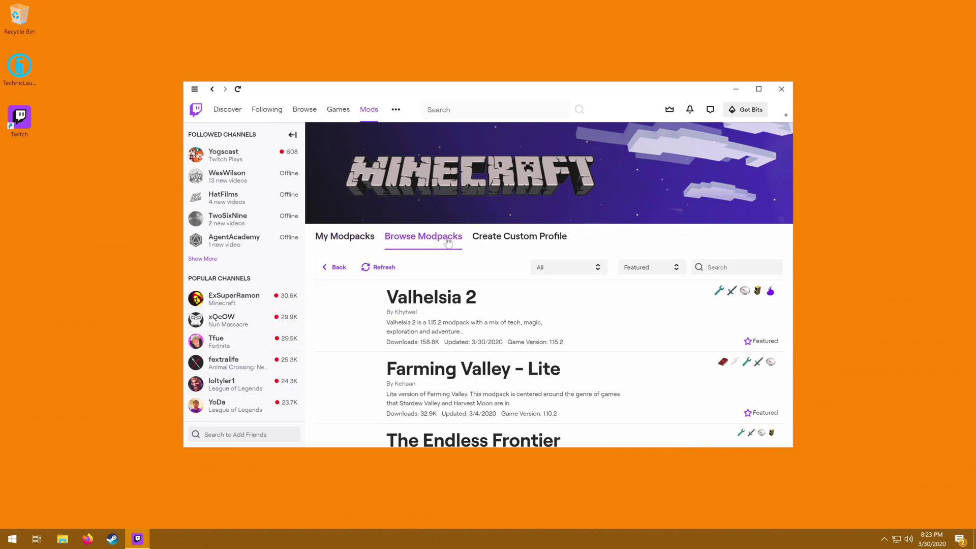
click(723, 269)
text(rogl)
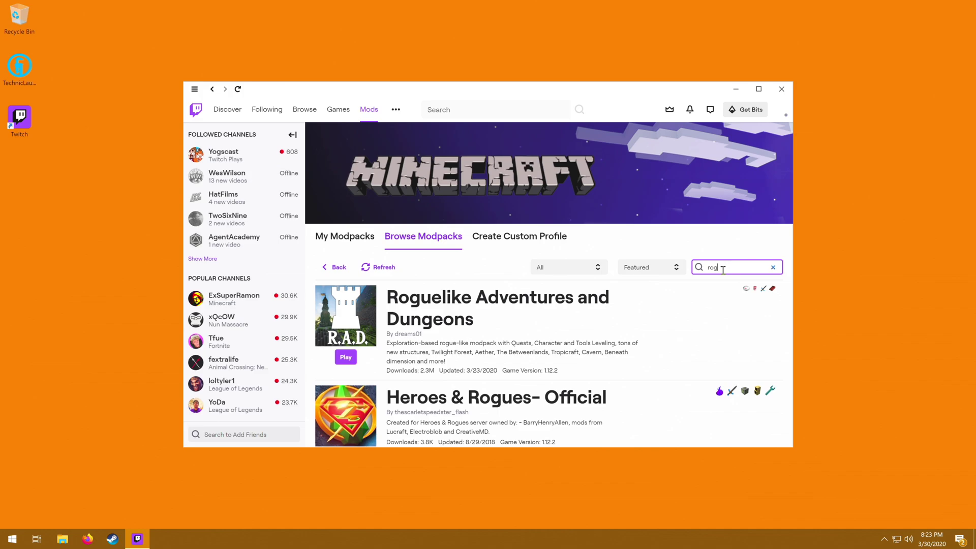
Step: Open Roguelike Adventures and Dungeons, choose target version R.A.D. - 1.27fix with Update to new Profile enabled, maximize the window, and dismiss the version change
click(346, 358)
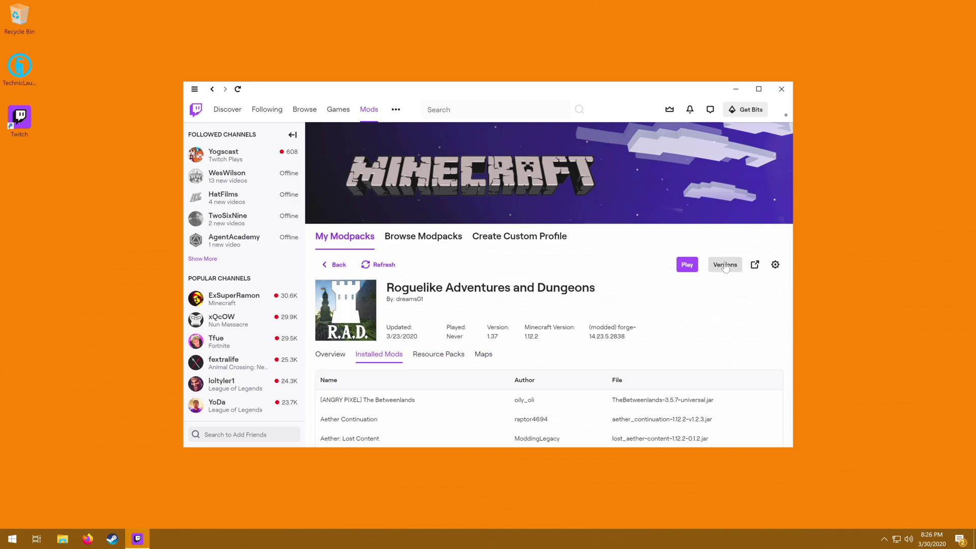
click(722, 265)
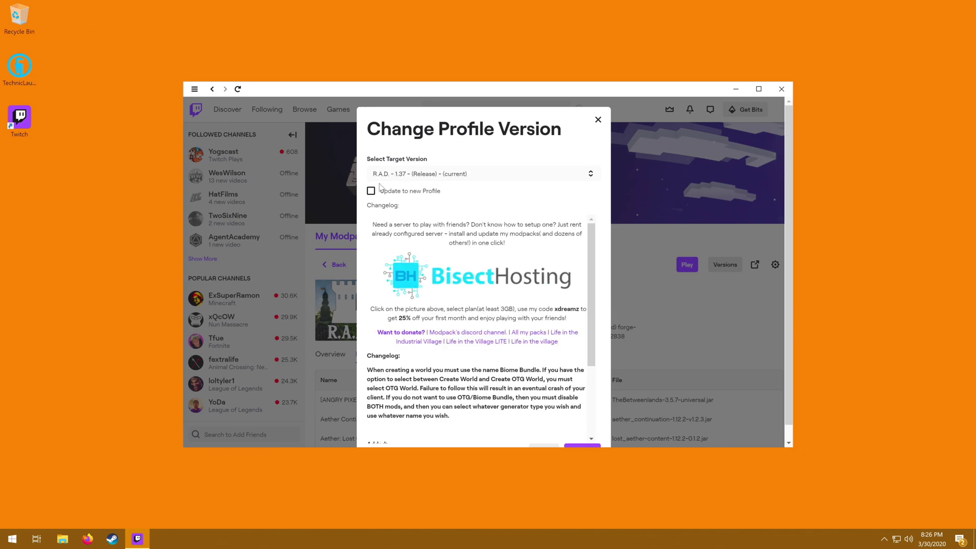
click(575, 179)
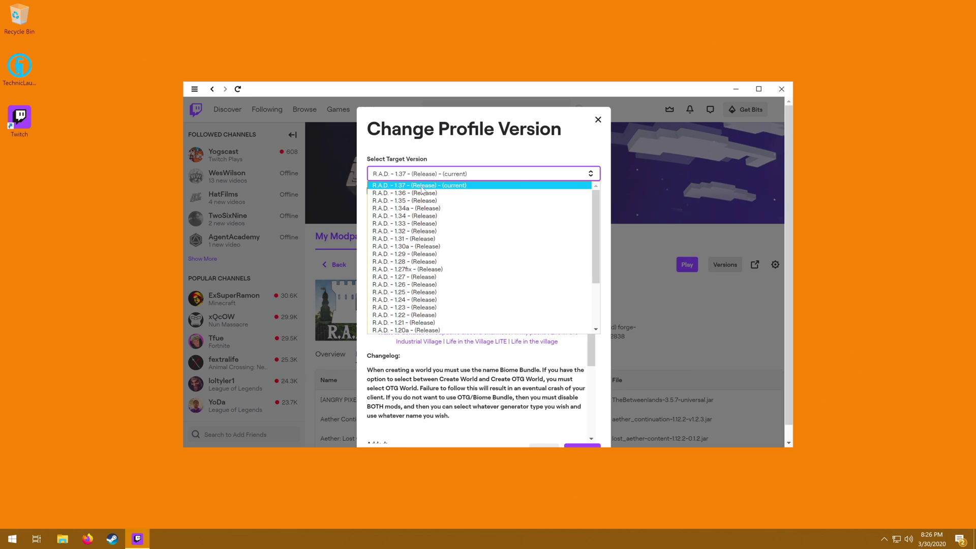
click(443, 269)
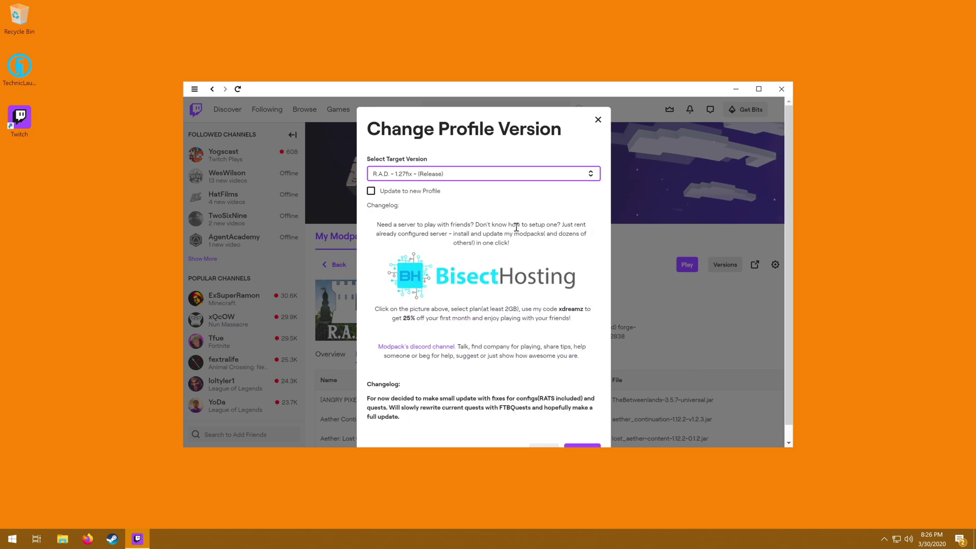
click(423, 192)
scroll(655, 377, down, 1)
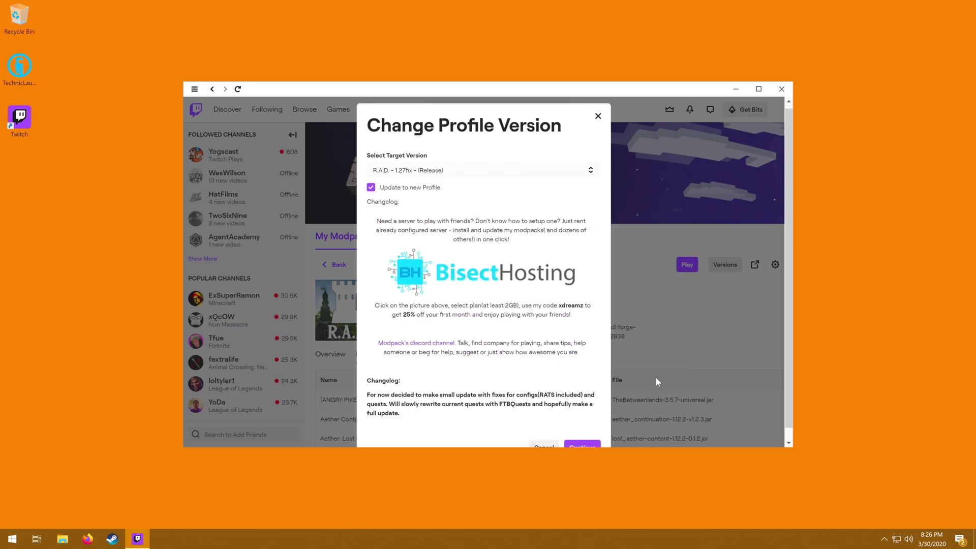
double_click(531, 93)
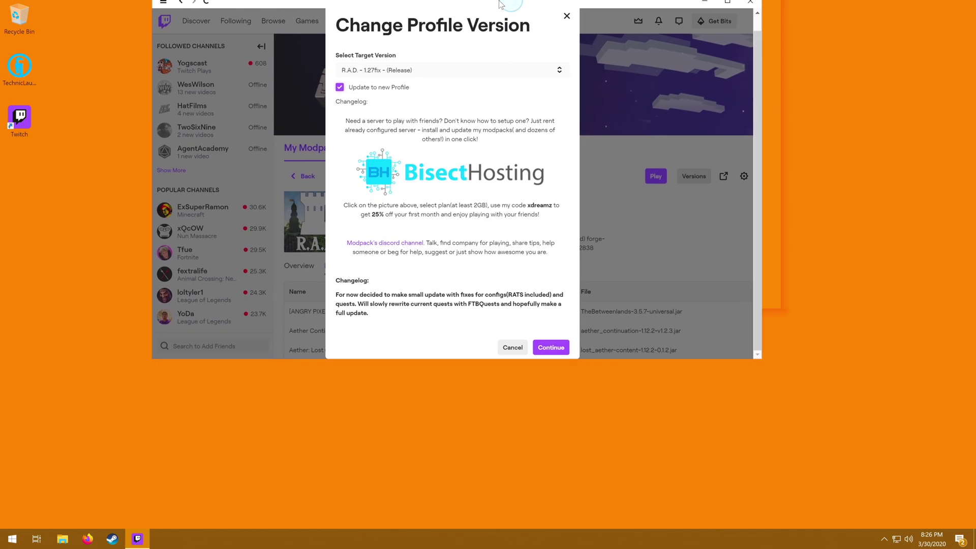
click(603, 106)
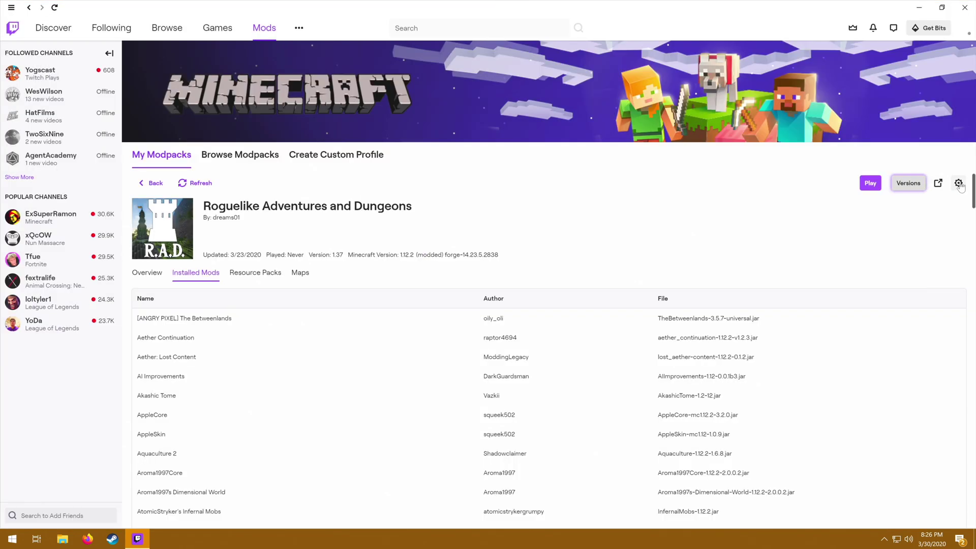
Step: Look inside the resourcepacks folder of the modpack's installation folder, and close the file window
click(959, 183)
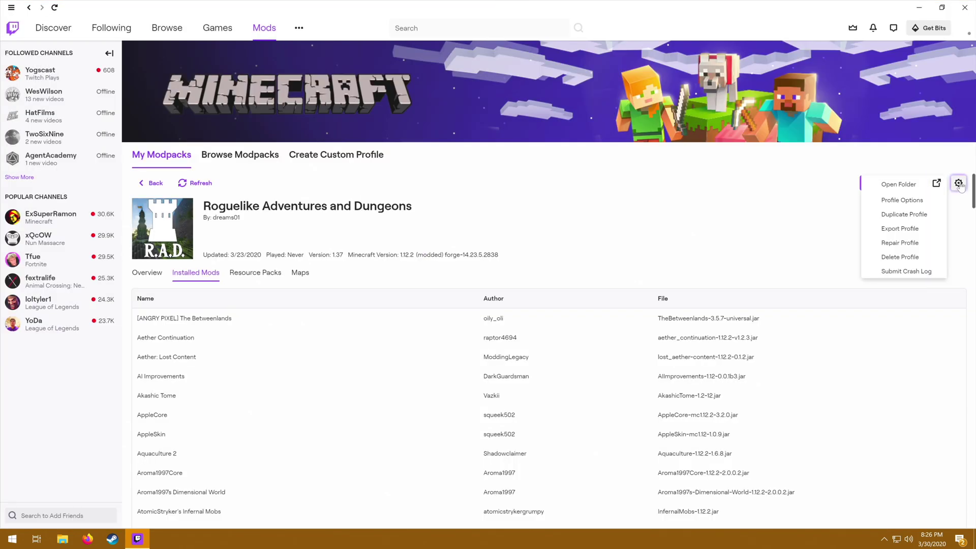
click(896, 185)
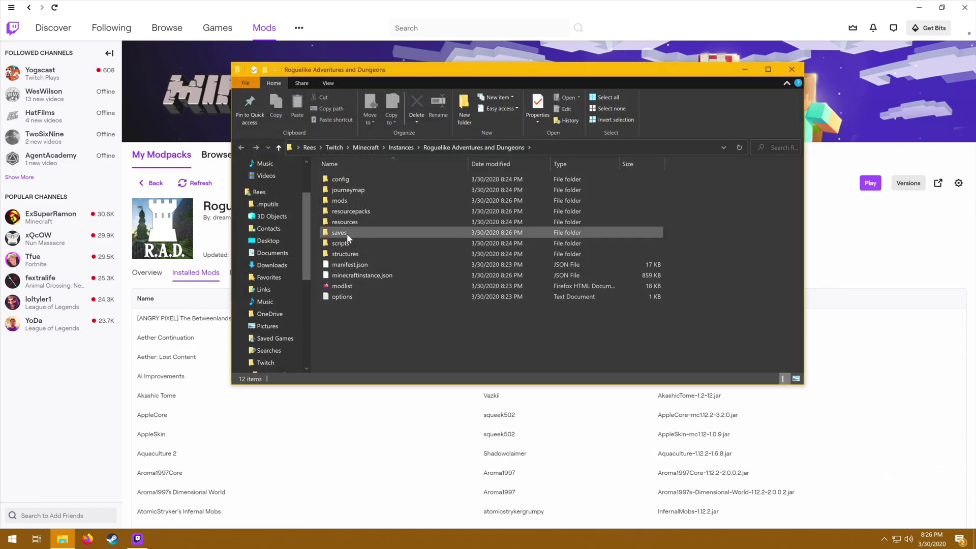
double_click(359, 211)
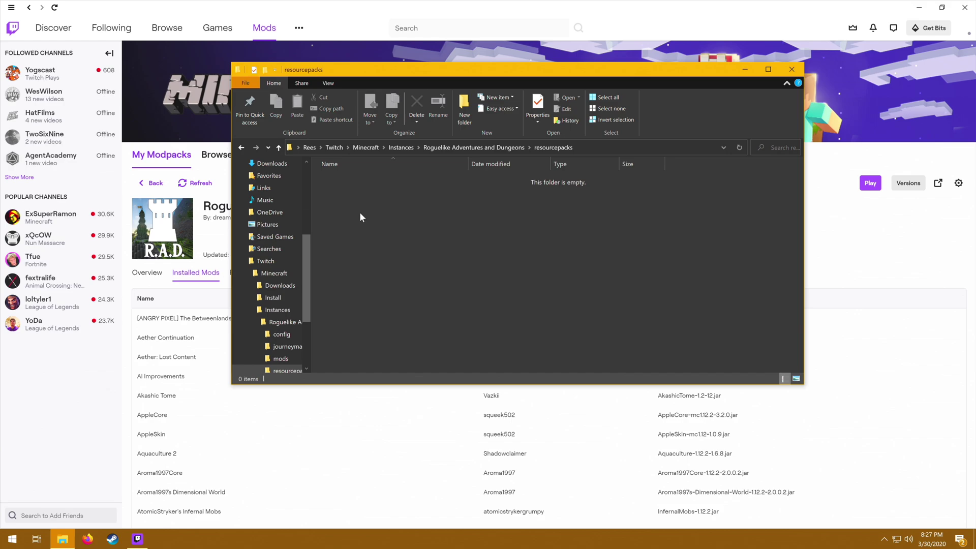
click(791, 69)
Step: Try a custom memory allocation in the modpack's profile options, re-enable Use System Memory Settings, and cancel the changes
click(959, 183)
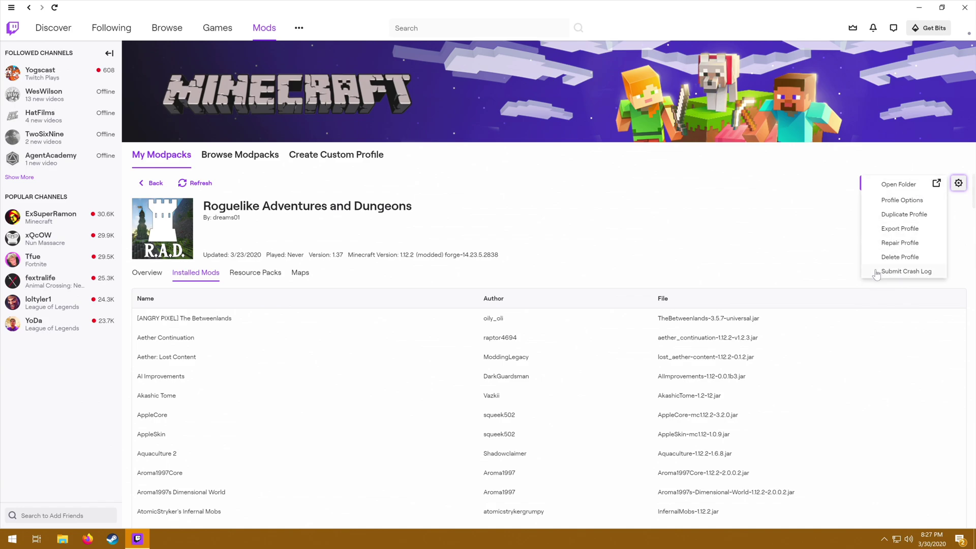
click(919, 202)
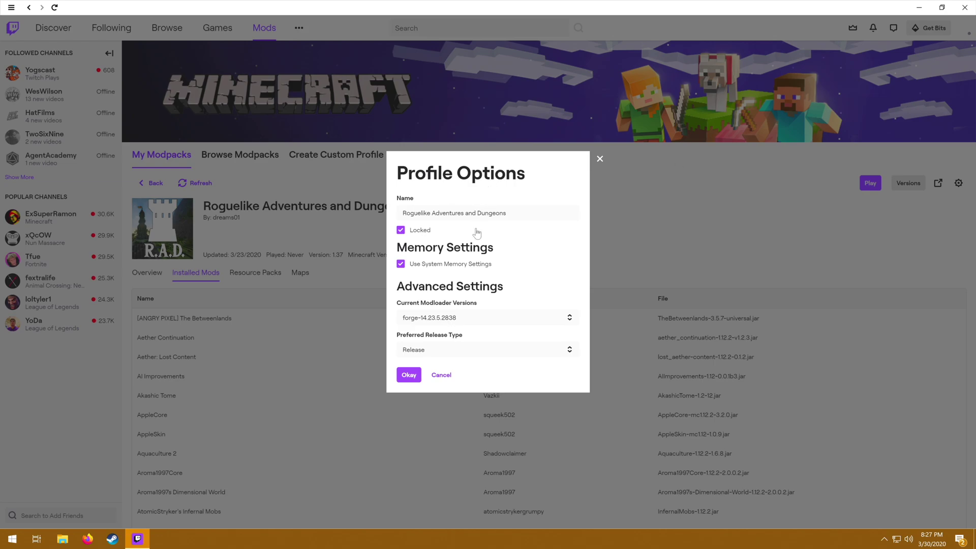
click(454, 265)
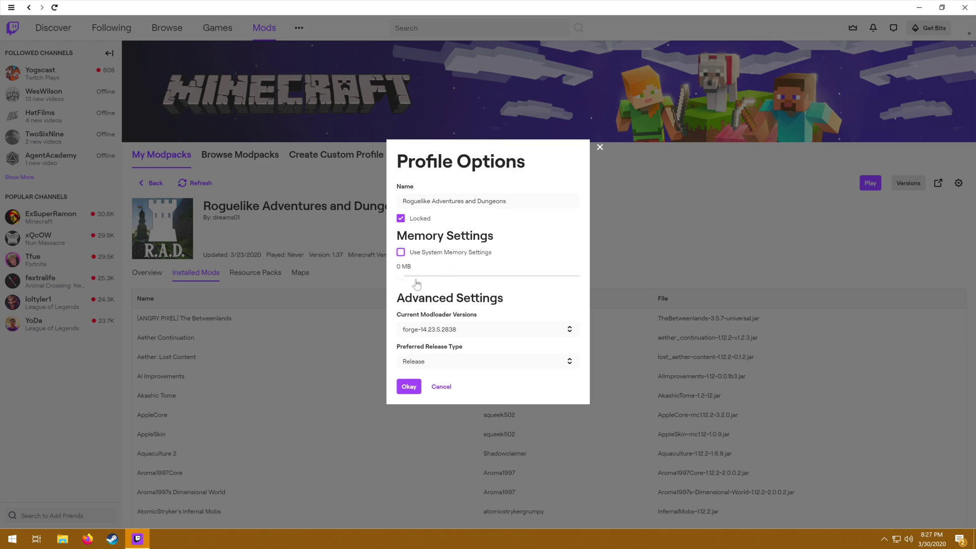
drag(415, 276, 462, 285)
drag(462, 284, 465, 284)
drag(464, 283, 418, 285)
drag(417, 283, 385, 288)
click(401, 252)
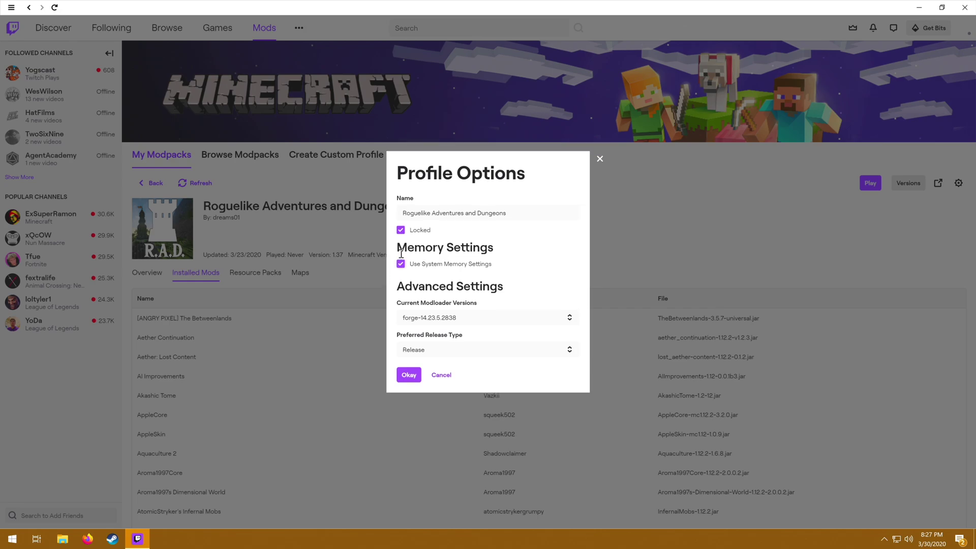
click(441, 376)
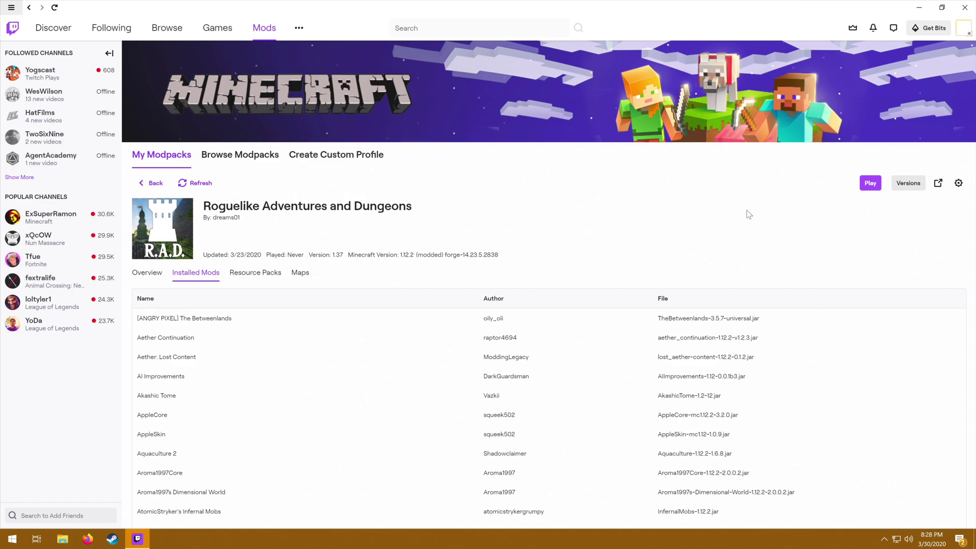
Step: Review the app's Minecraft settings down to the Java memory allocation, and toggle Use Desktop Resolution on and back off
click(967, 30)
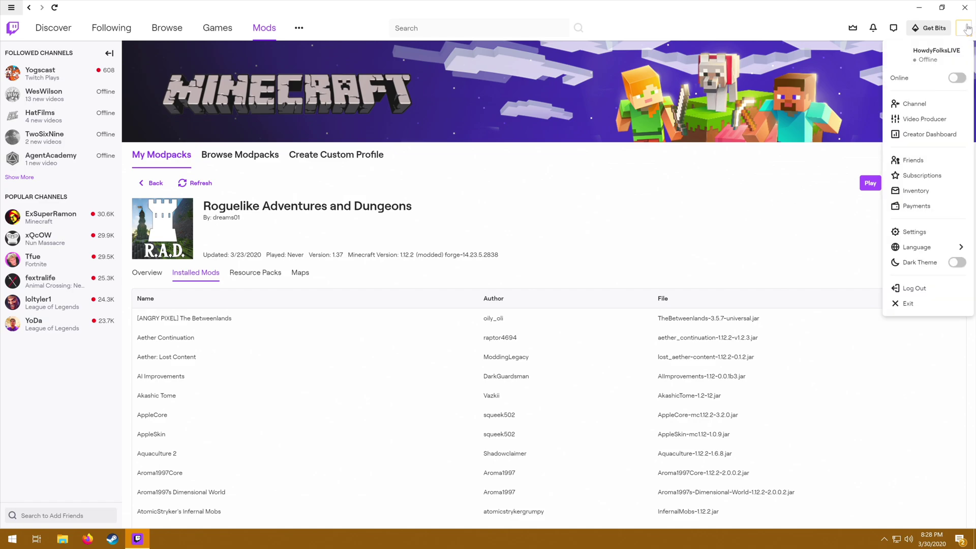
click(915, 231)
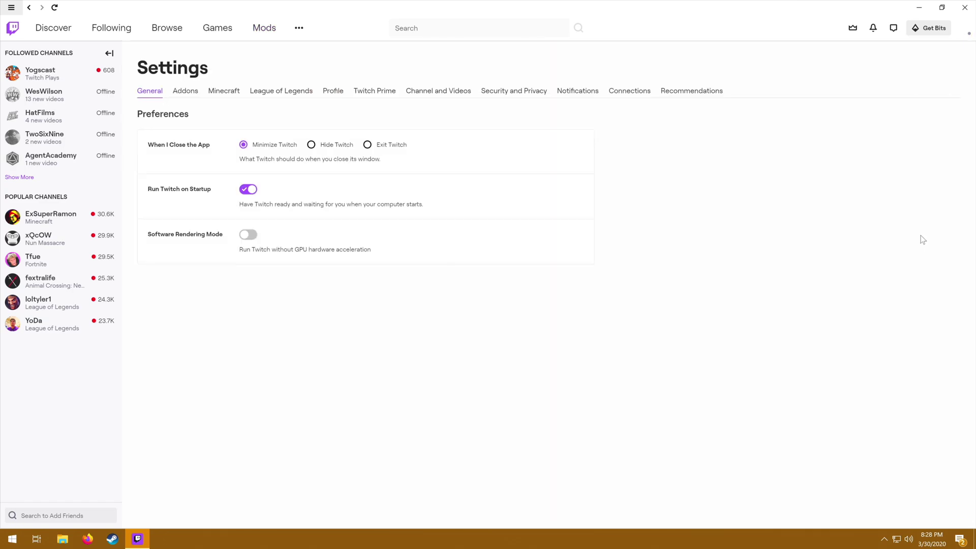
click(212, 90)
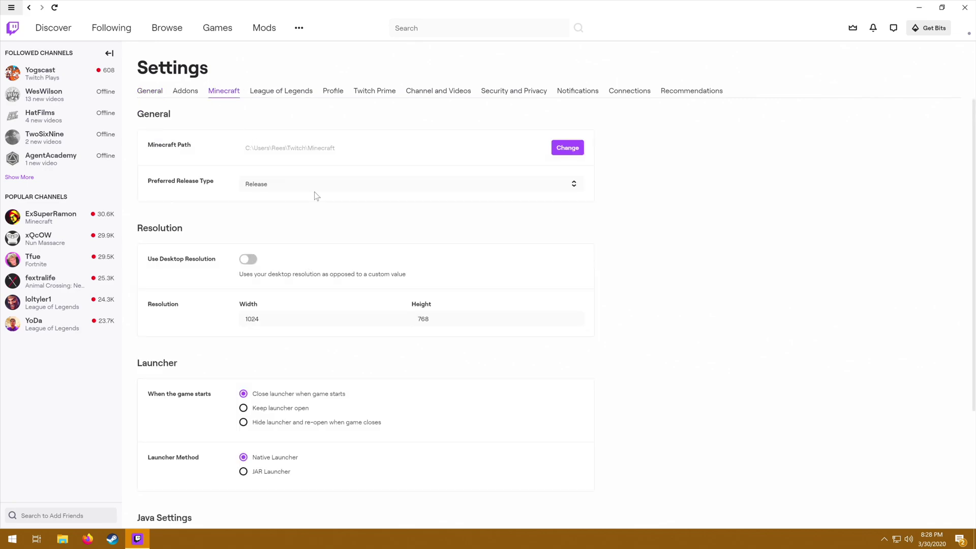
scroll(305, 203, down, 2)
scroll(370, 261, down, 2)
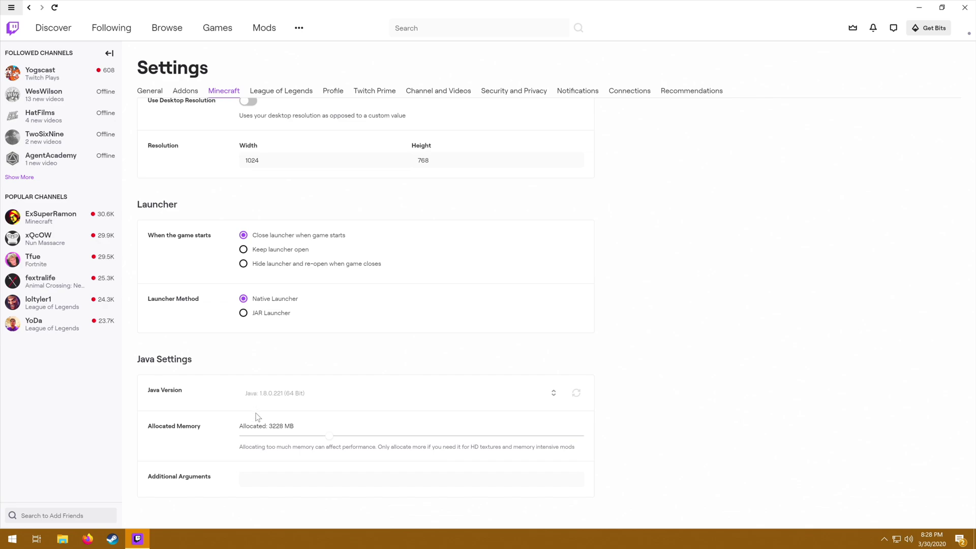
scroll(278, 422, up, 5)
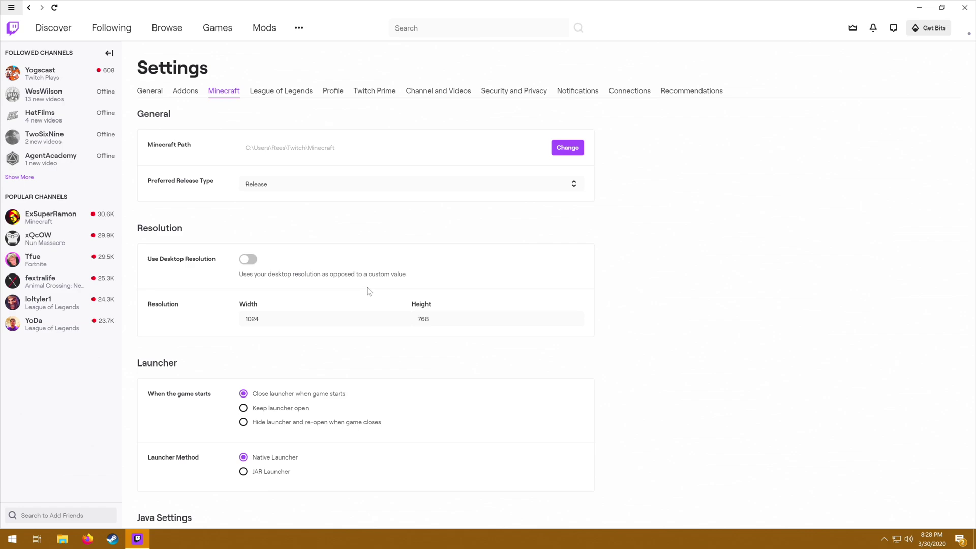
click(249, 261)
click(245, 263)
Step: Browse the featured Minecraft modpacks past SevTech: Ages and FTB Academy, and return to the start of the list
click(265, 30)
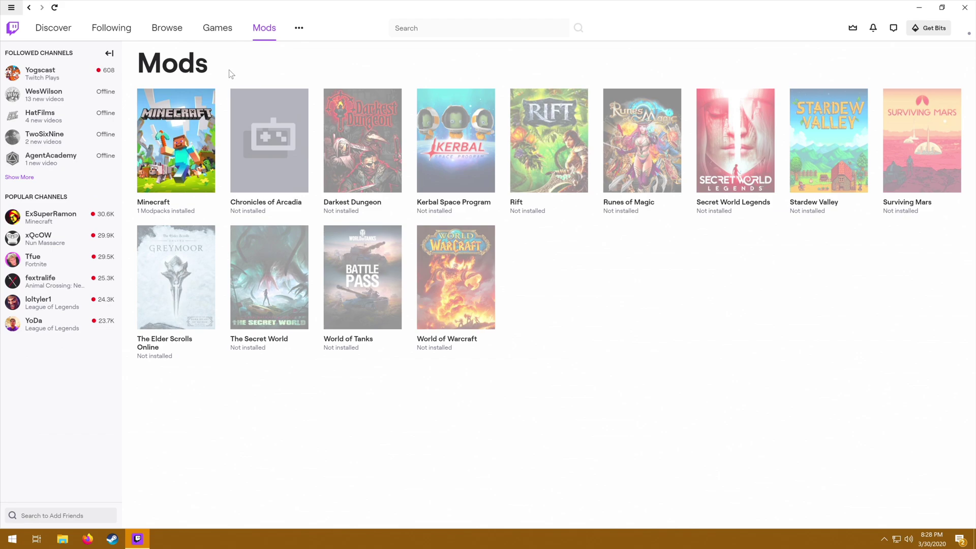
click(176, 122)
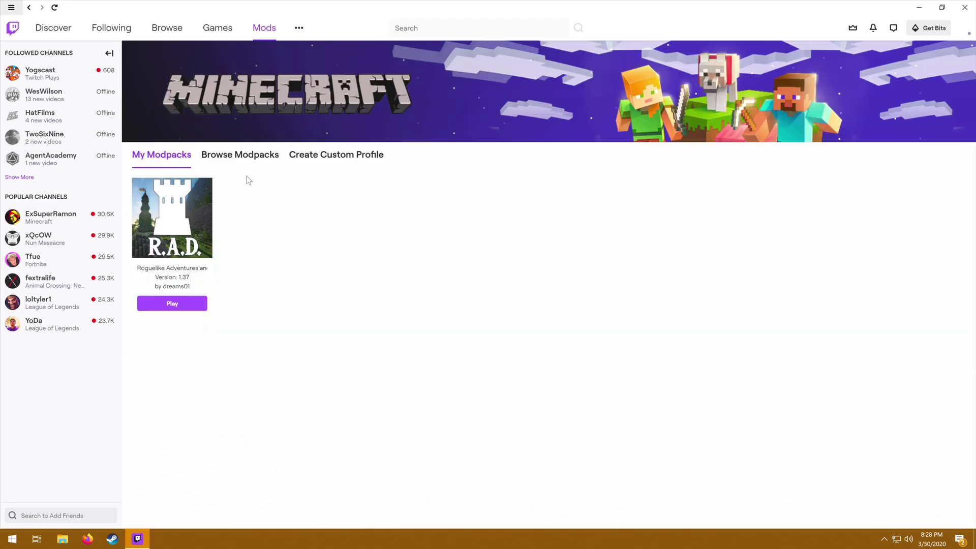
click(259, 164)
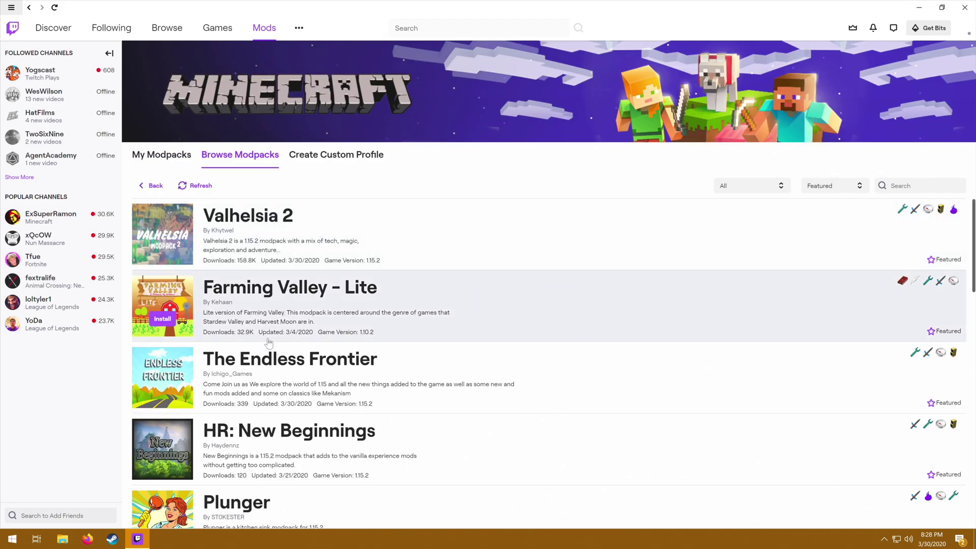
scroll(269, 342, down, 1)
scroll(269, 342, down, 5)
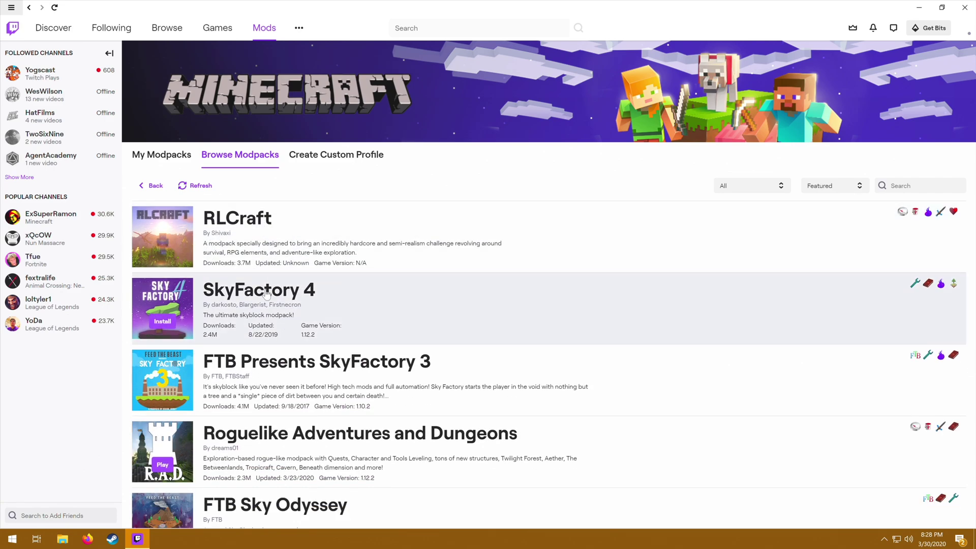
scroll(278, 297, down, 1)
scroll(236, 290, down, 1)
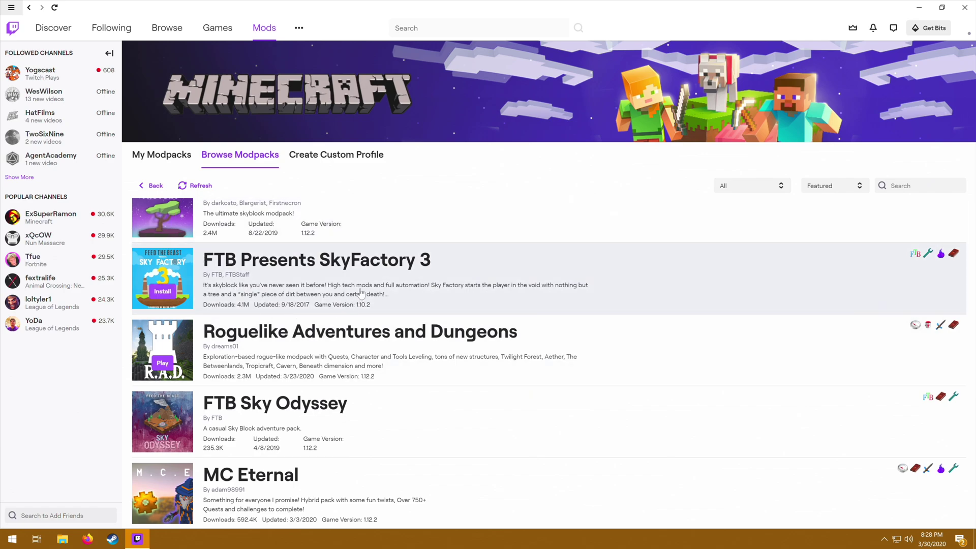
scroll(254, 323, down, 2)
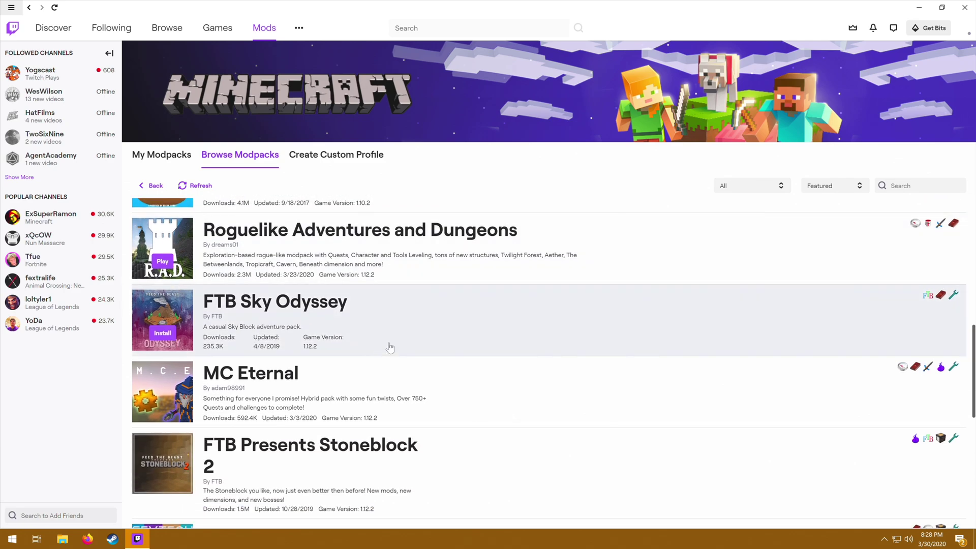
scroll(277, 333, down, 3)
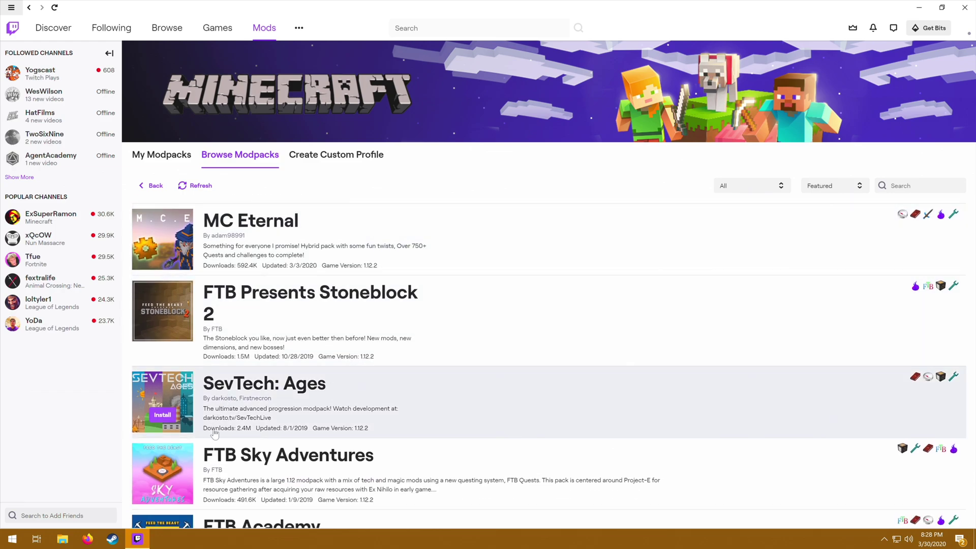
scroll(163, 325, down, 1)
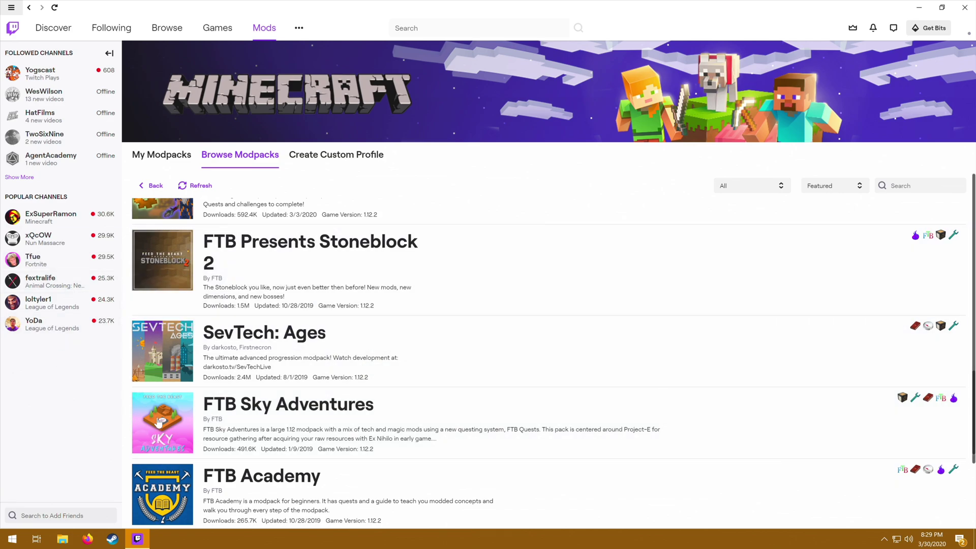
scroll(407, 376, down, 1)
scroll(408, 377, up, 8)
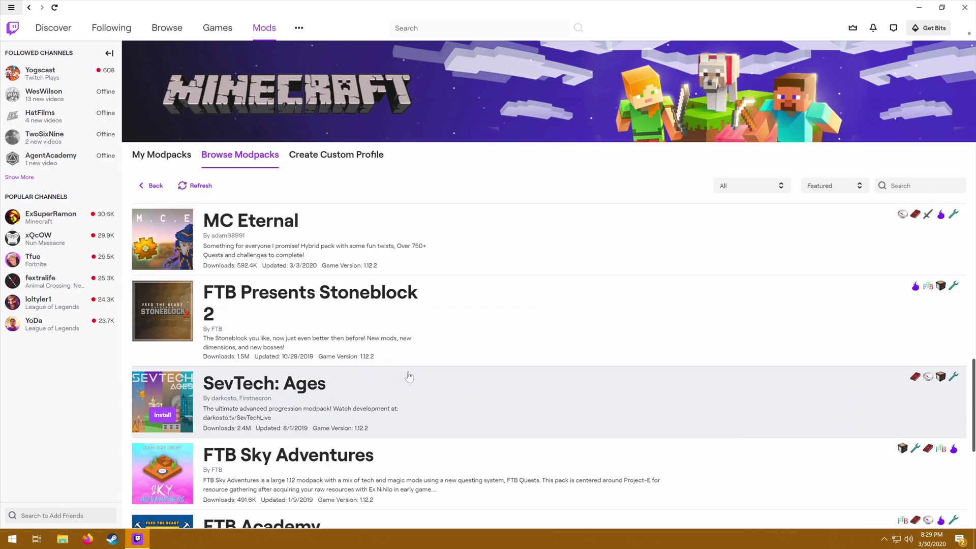
scroll(409, 377, up, 3)
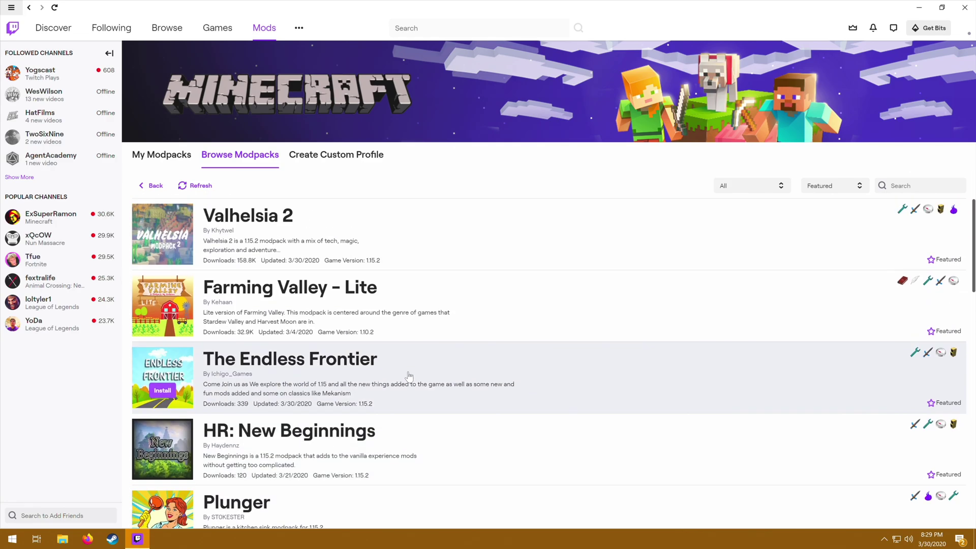